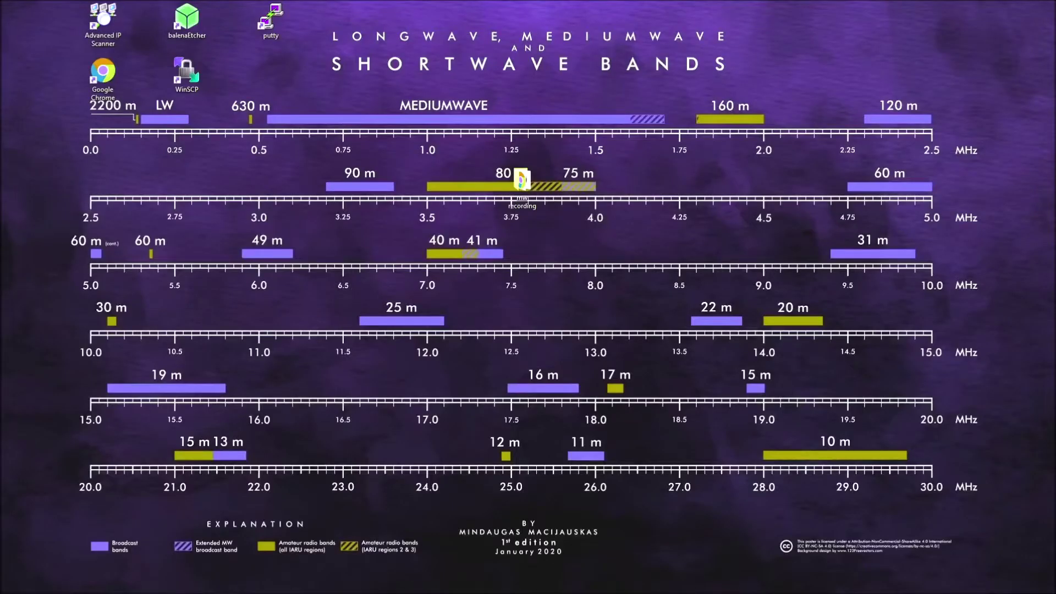
Launch WinSCP and log in over SFTP to 192.168.1.109 with the Pi's user name and password
double_click(187, 78)
left_click(544, 256)
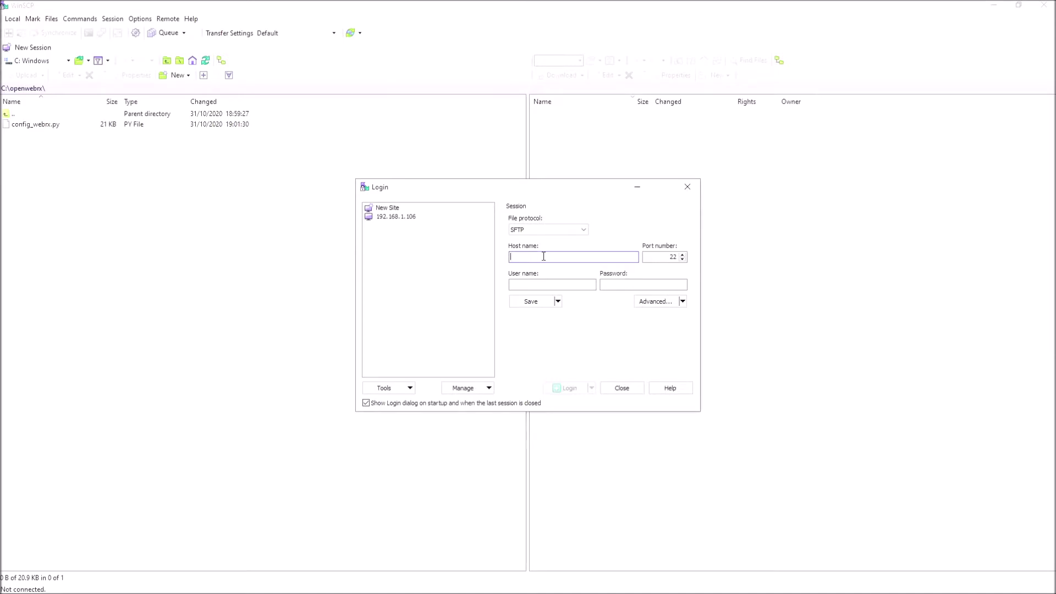
type("192.168.1.109")
left_click(539, 285)
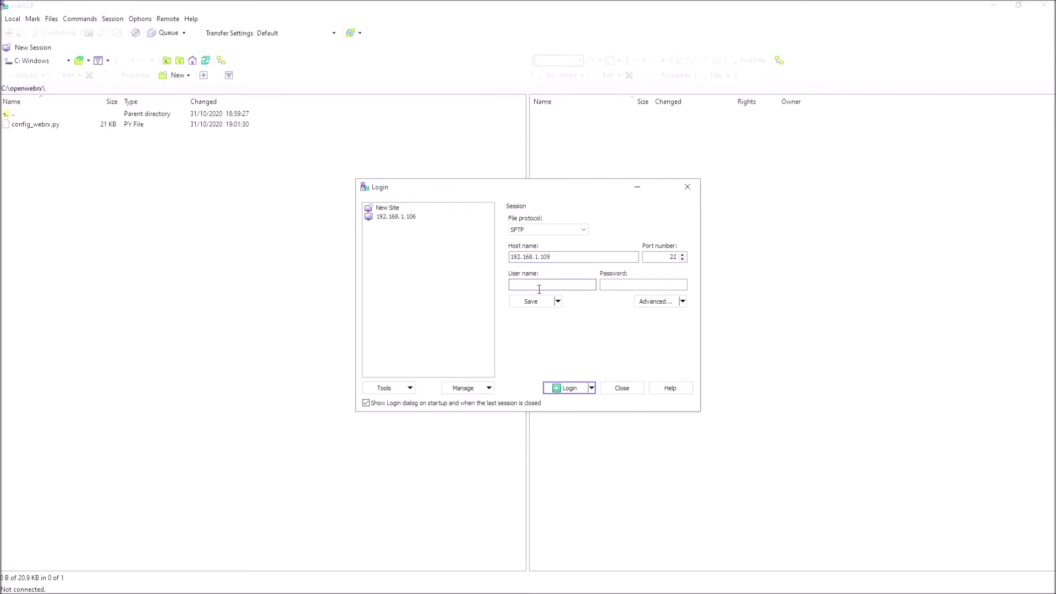
left_click(623, 284)
type("raspberry")
left_click(570, 388)
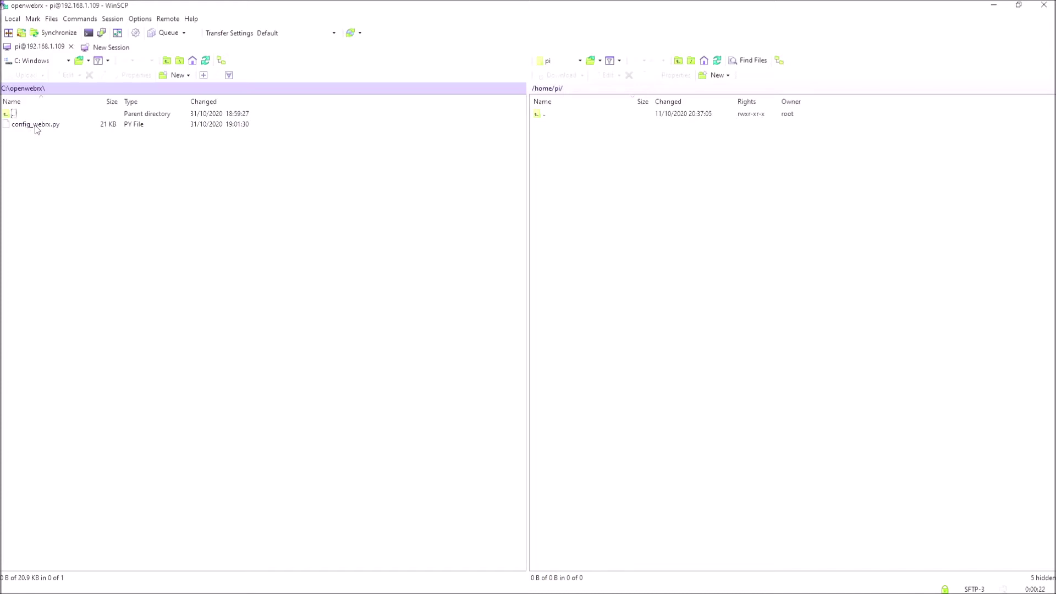
Delete the local config_webrx.py and move the remote panel up to the Pi's root folder
right_click(31, 126)
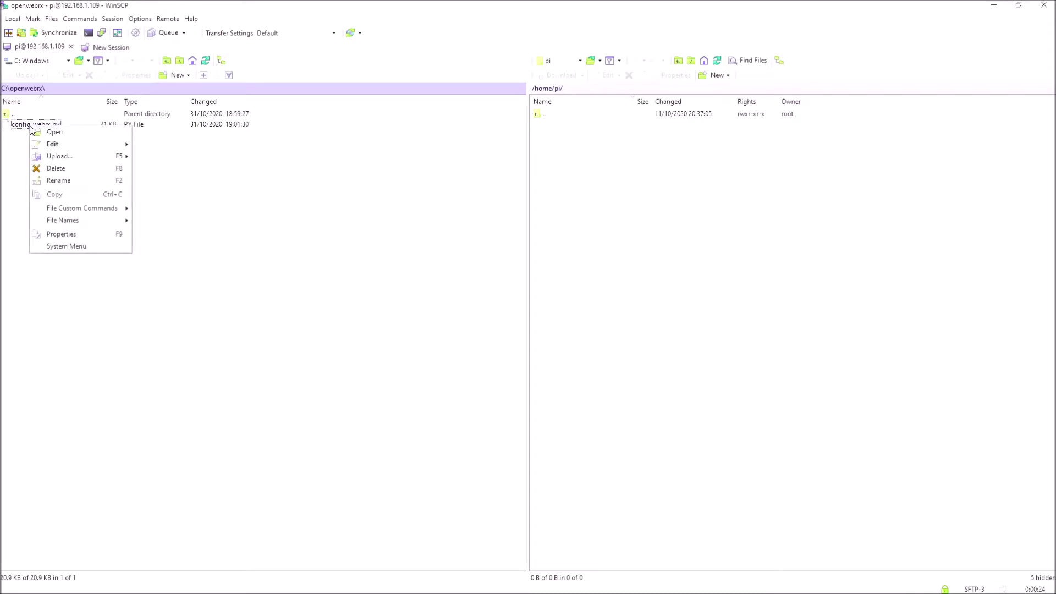
left_click(54, 168)
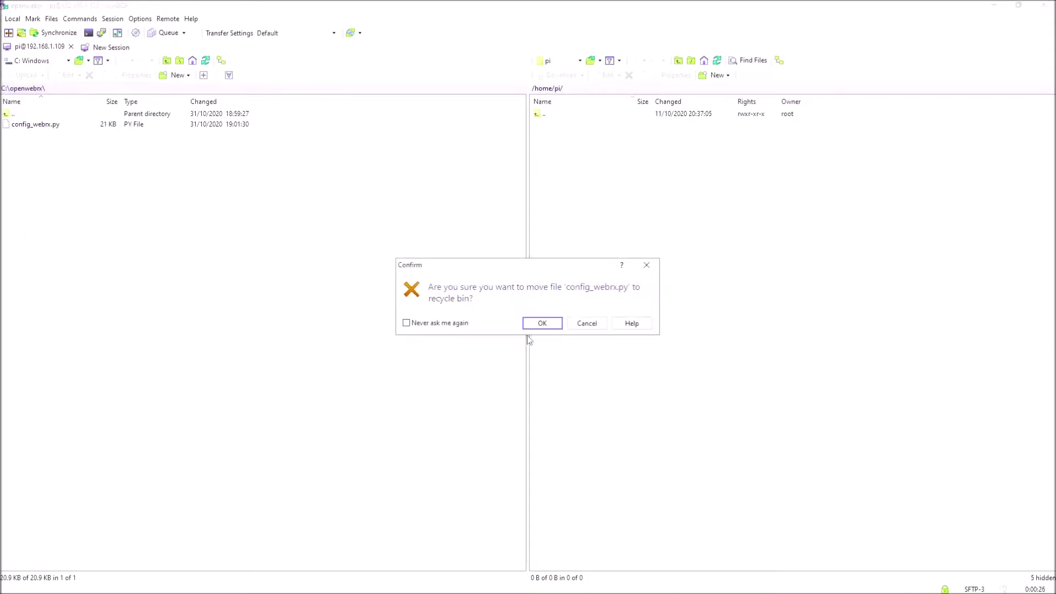
left_click(541, 324)
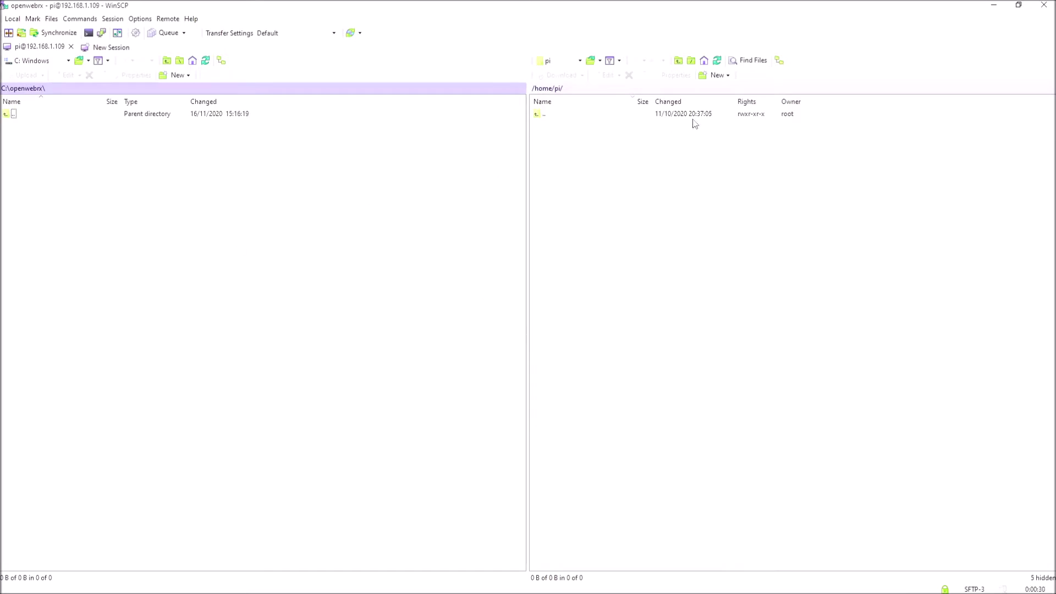
double_click(539, 116)
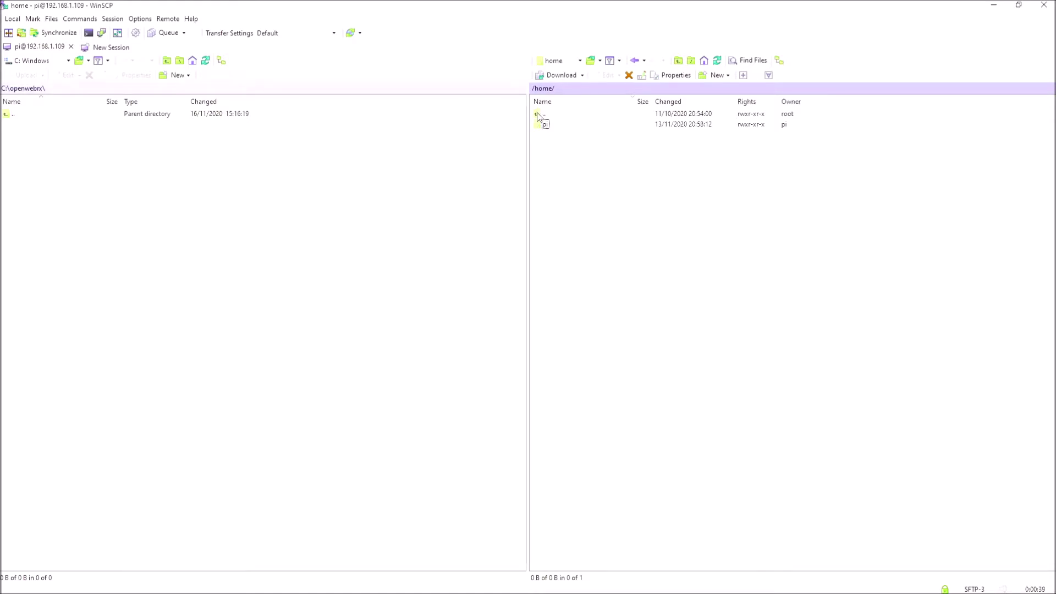
double_click(539, 115)
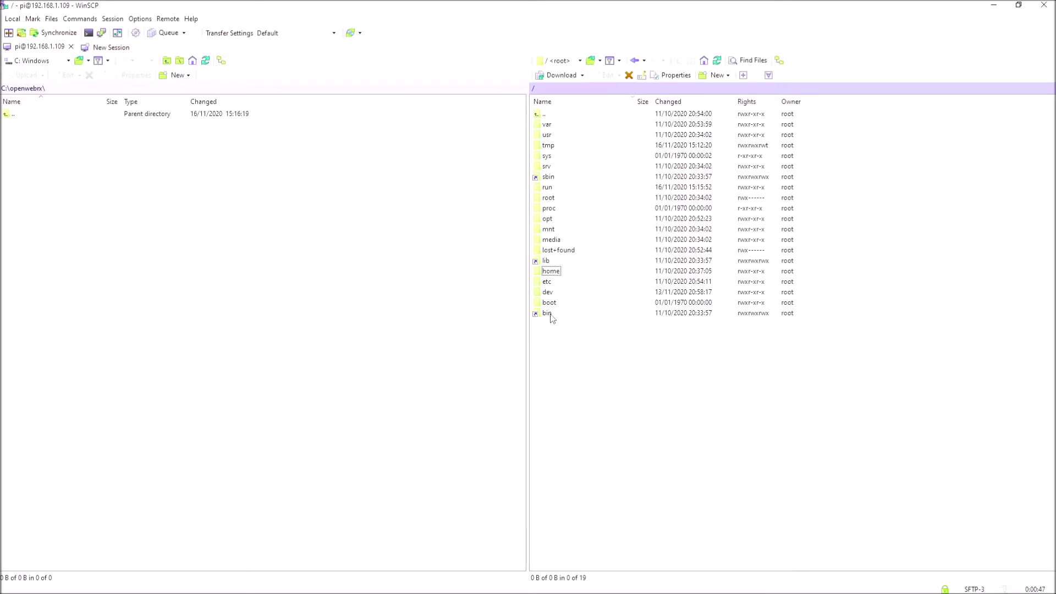
Navigate the remote panel into /etc and then the openwebrx folder
double_click(548, 283)
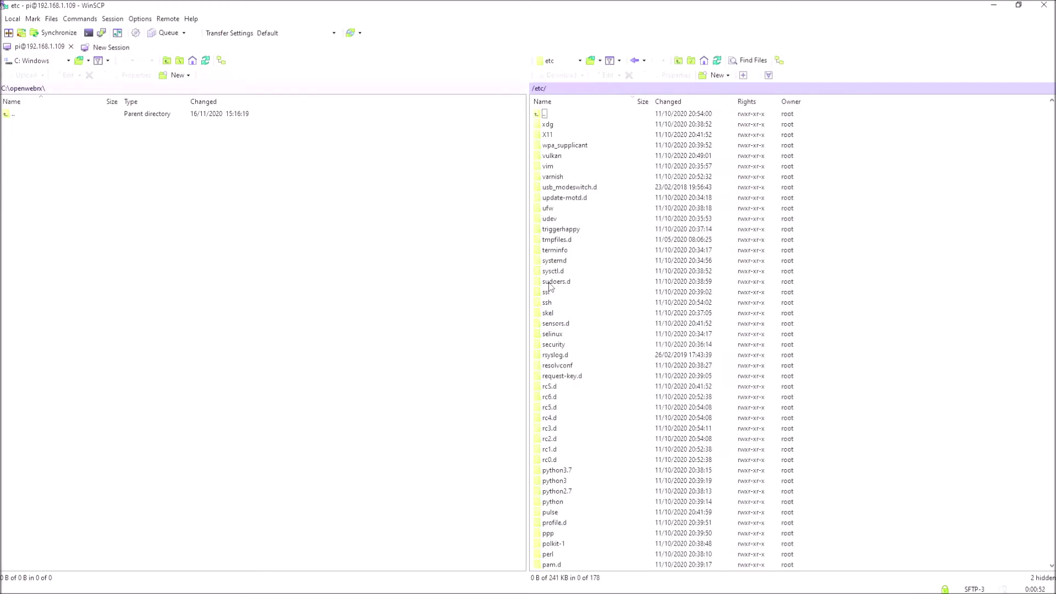
scroll(588, 290, "down", 4)
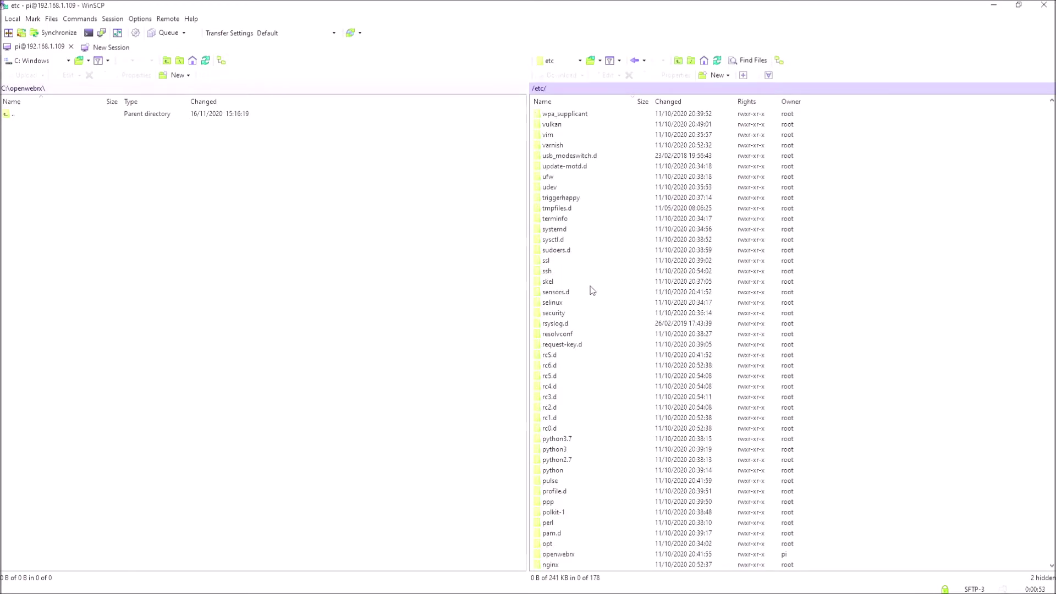
scroll(605, 283, "down", 3)
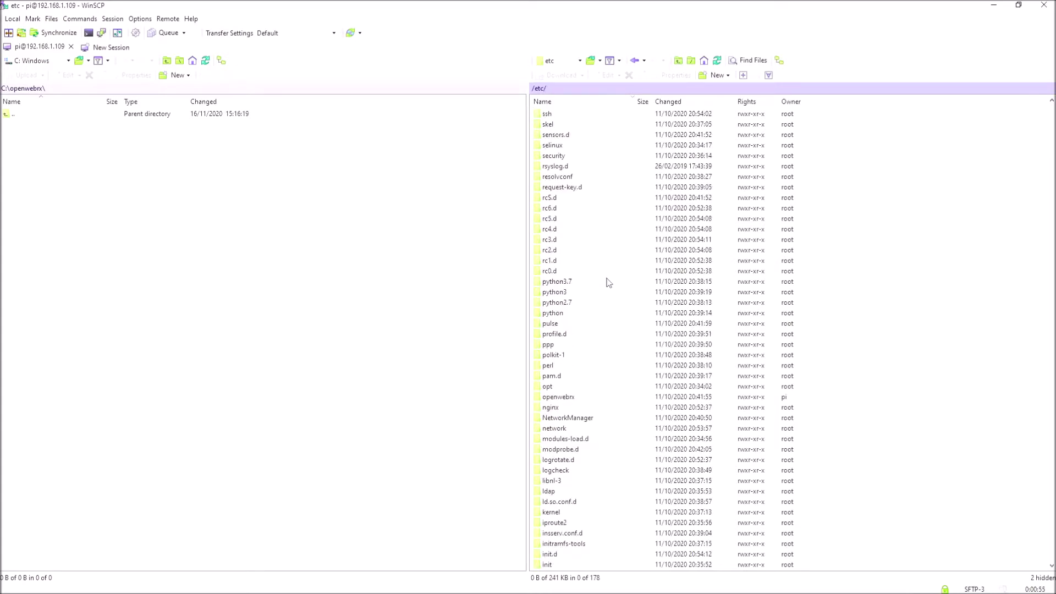
scroll(609, 274, "down", 1)
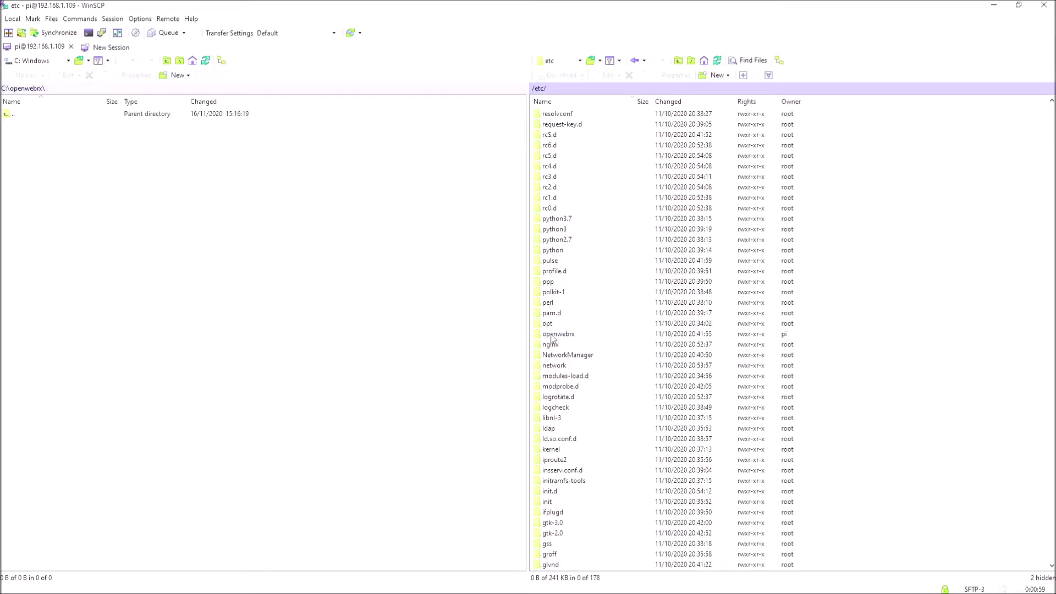
double_click(552, 335)
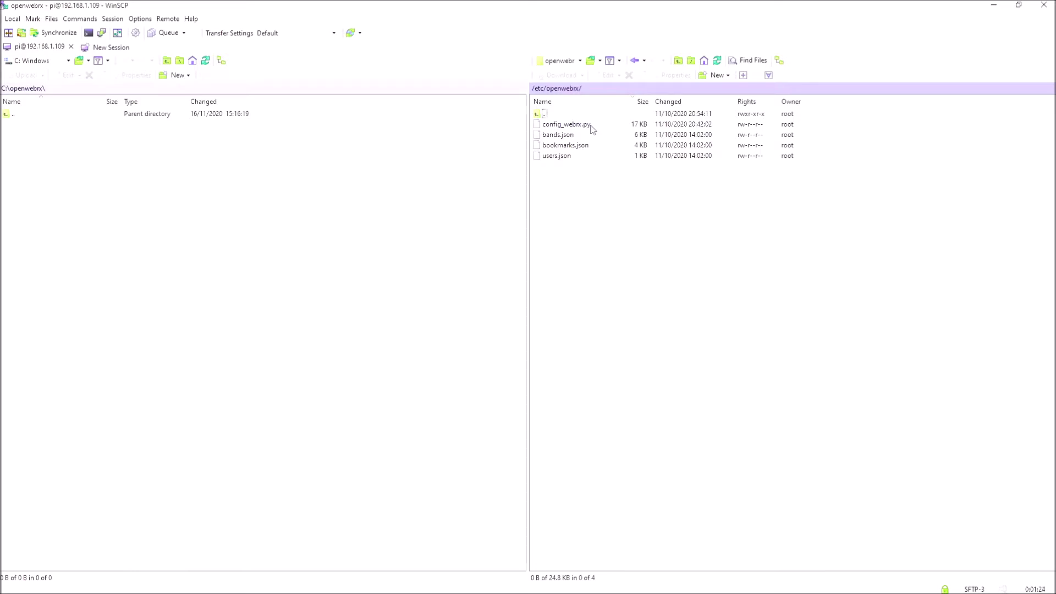
Download config_webrx.py locally, delete it on the Pi, then upload the local copy back to /etc/openwebrx
left_click_drag(568, 127, 146, 172)
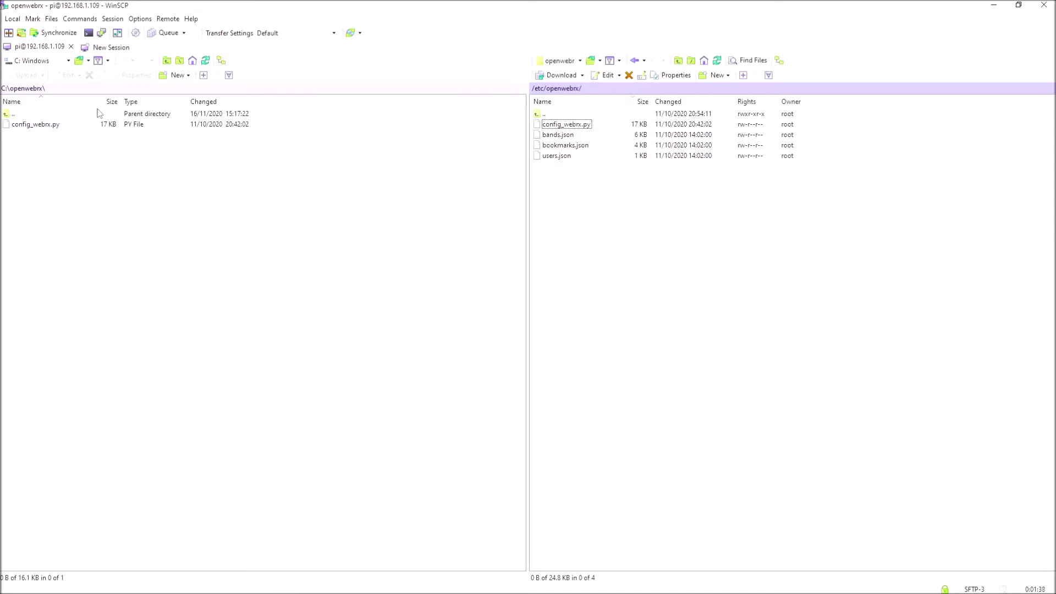
right_click(567, 127)
left_click(592, 194)
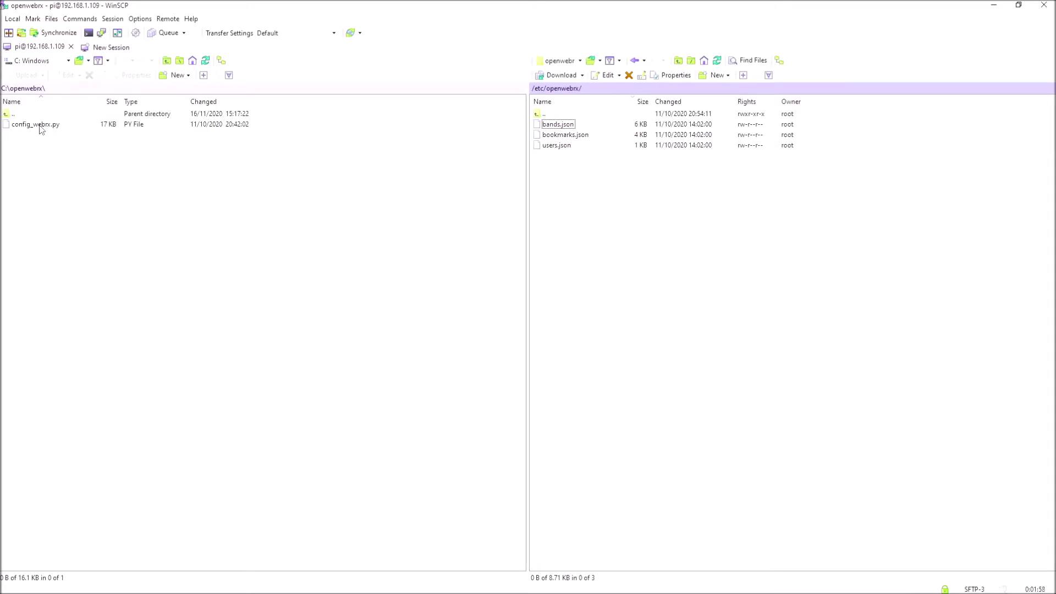
left_click_drag(39, 125, 621, 189)
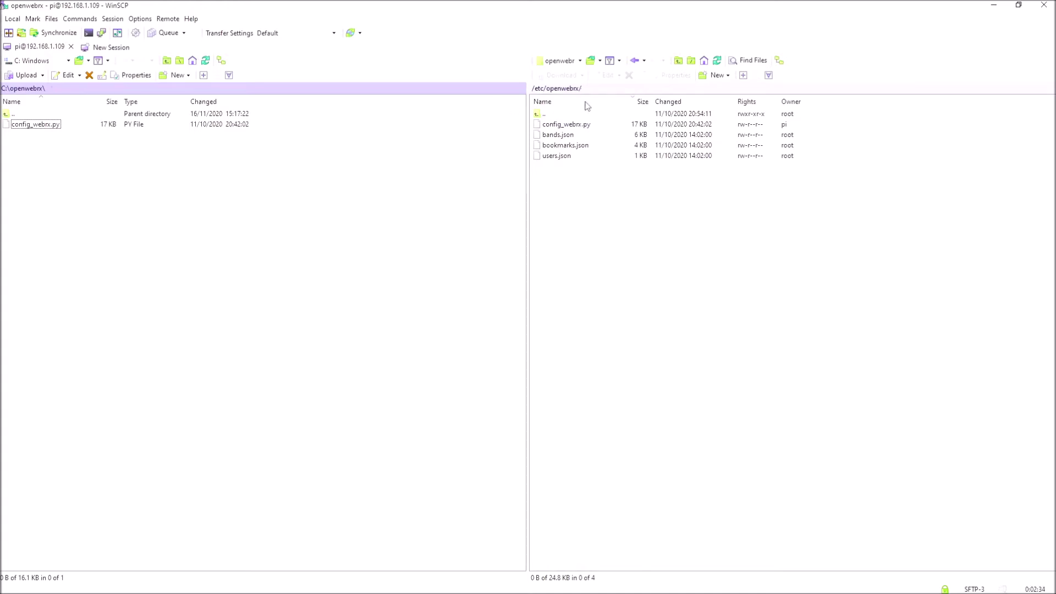
left_click(578, 126)
Open the Pi's config_webrx.py in the built-in editor and scroll down to the sdrs receiver section
double_click(576, 125)
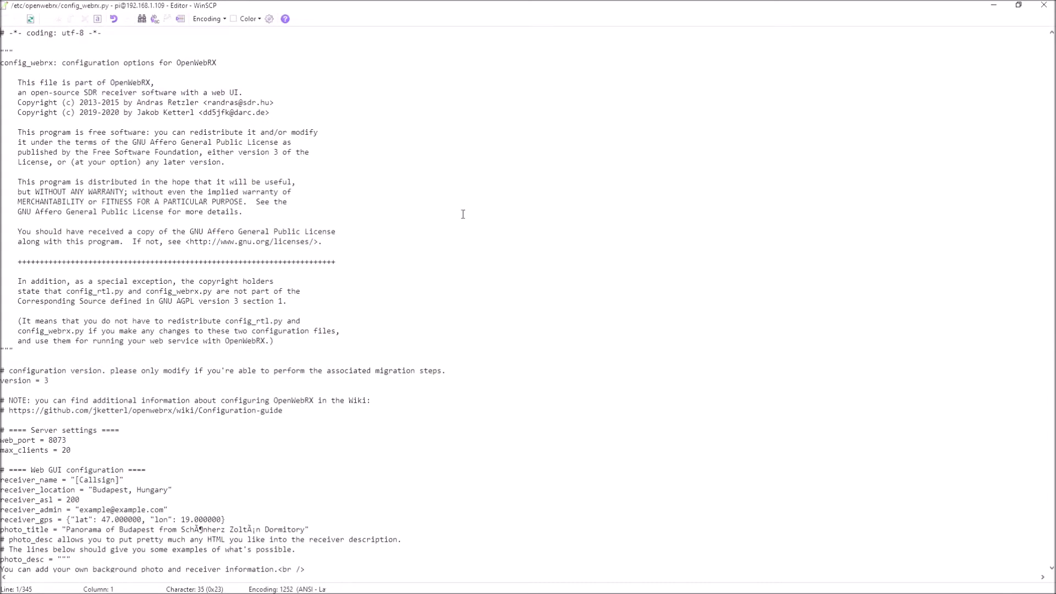
scroll(466, 210, "down", 2)
scroll(466, 211, "down", 7)
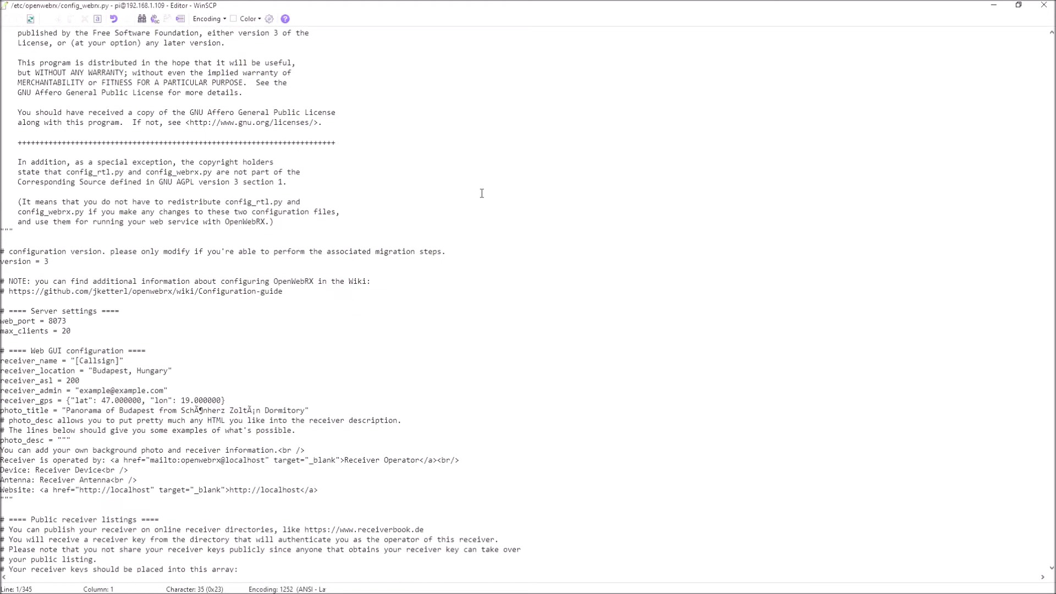
scroll(482, 193, "down", 4)
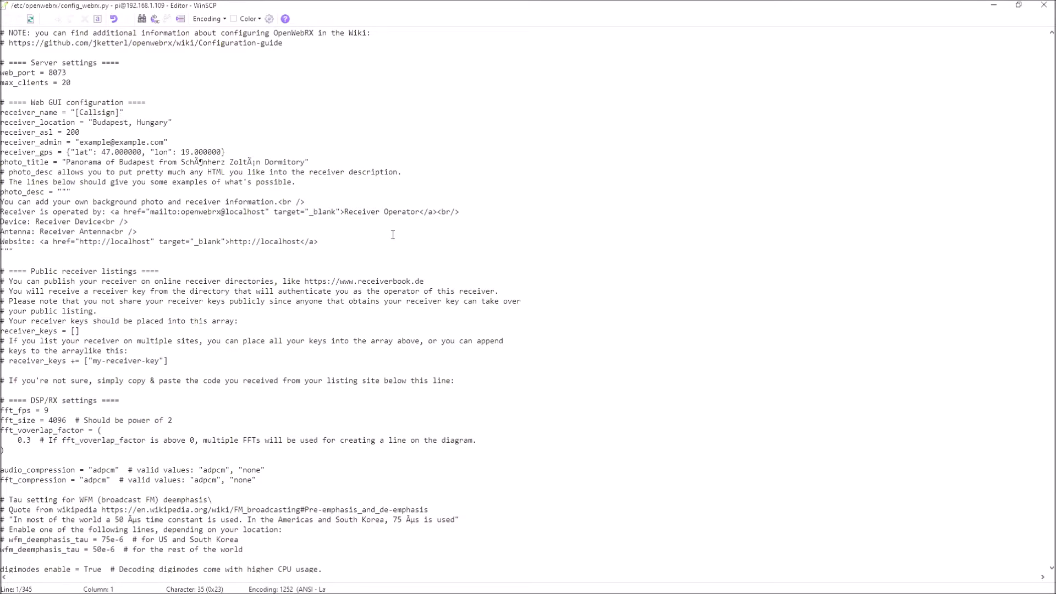
scroll(394, 237, "down", 1)
scroll(393, 236, "down", 10)
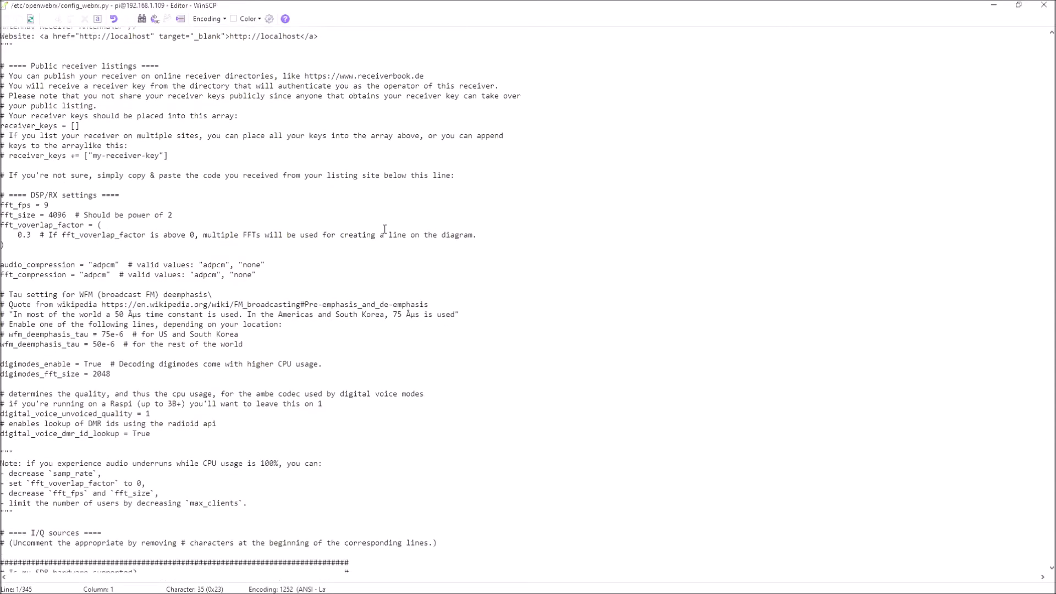
scroll(380, 225, "down", 17)
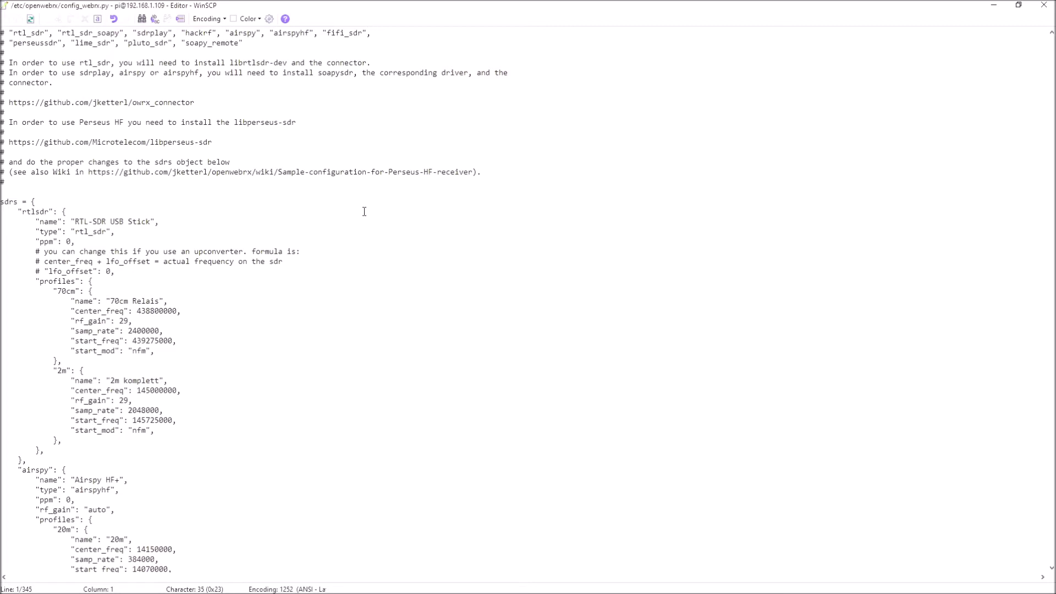
Scroll the editor to the SDRPlay RSP2 profiles block and focus the editor window
scroll(364, 211, "down", 19)
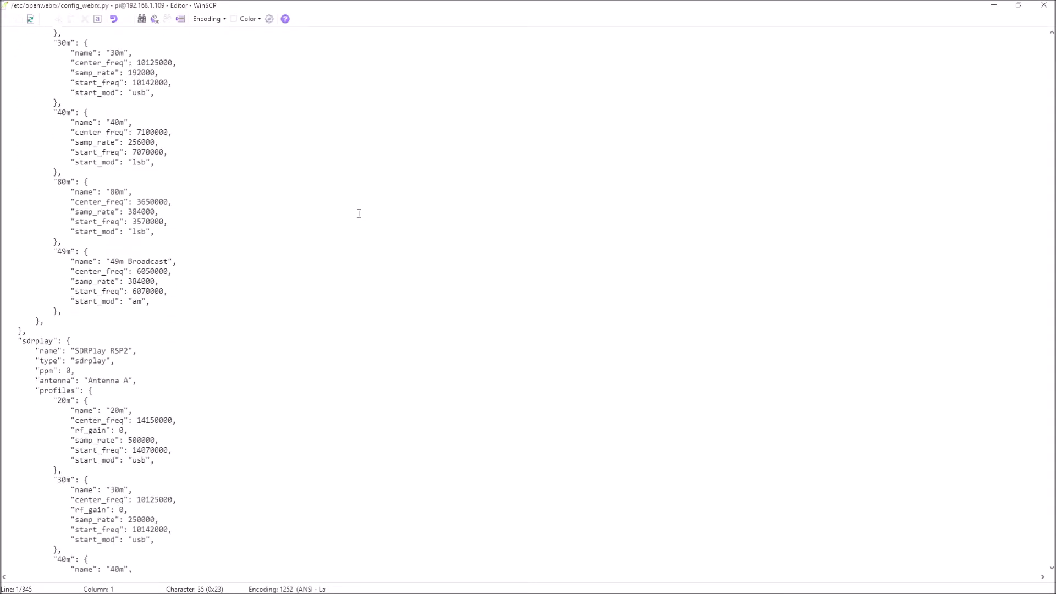
scroll(358, 213, "down", 6)
scroll(357, 213, "down", 2)
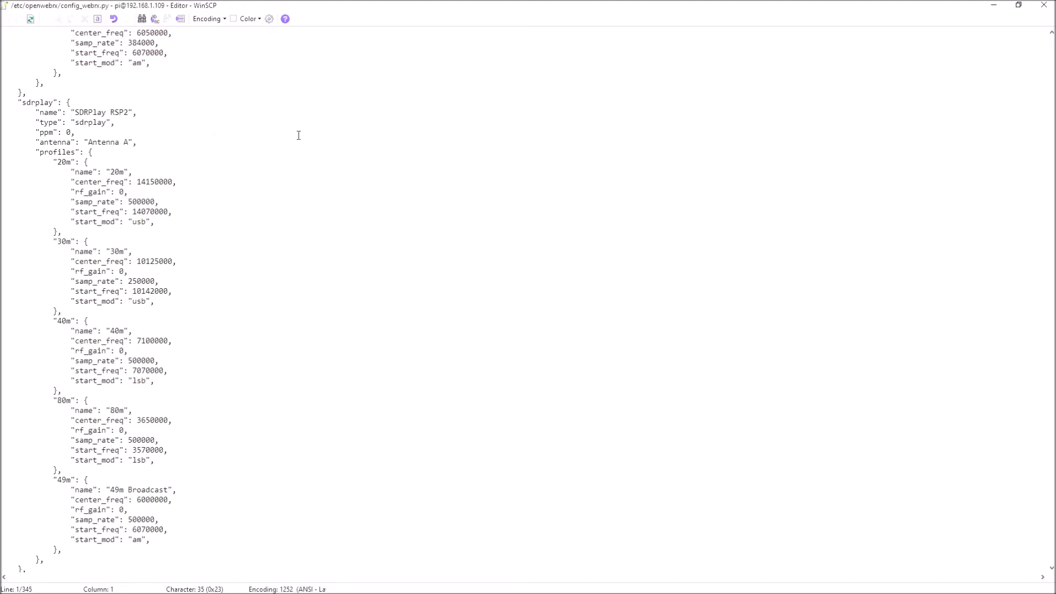
scroll(298, 135, "down", 2)
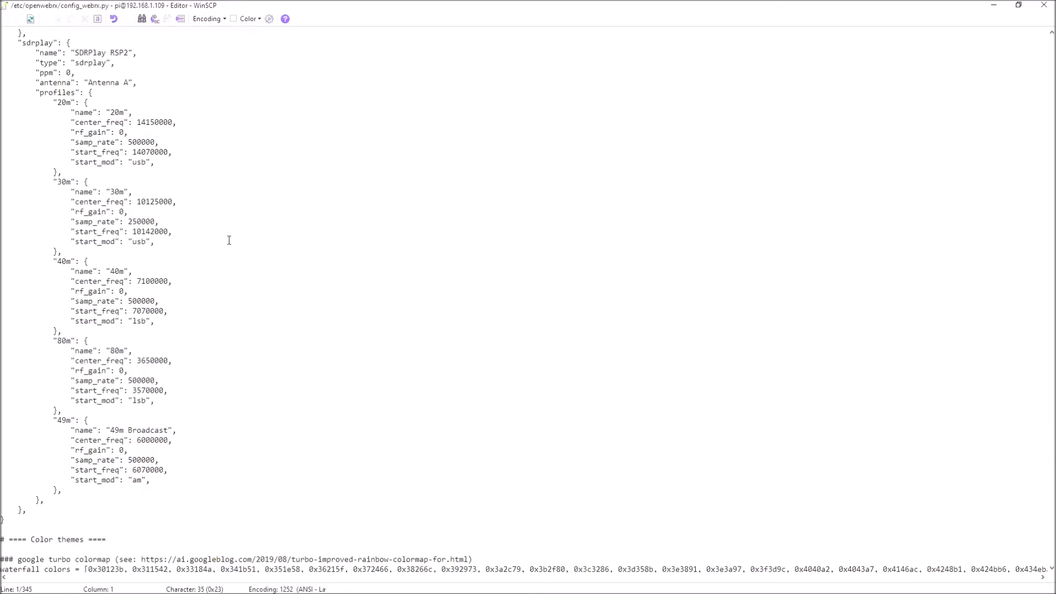
scroll(228, 240, "up", 5)
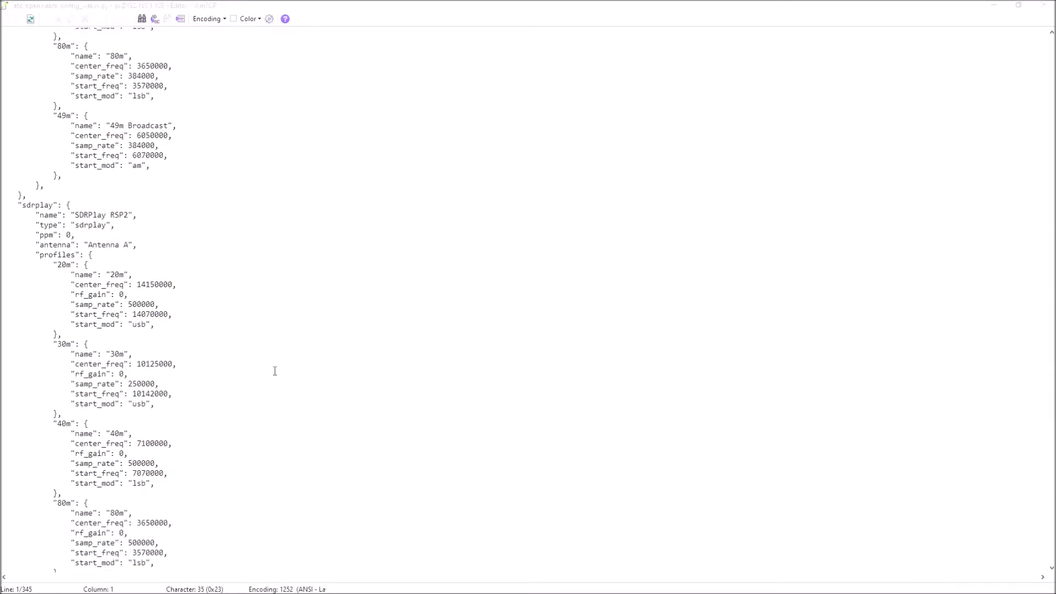
scroll(415, 396, "down", 1)
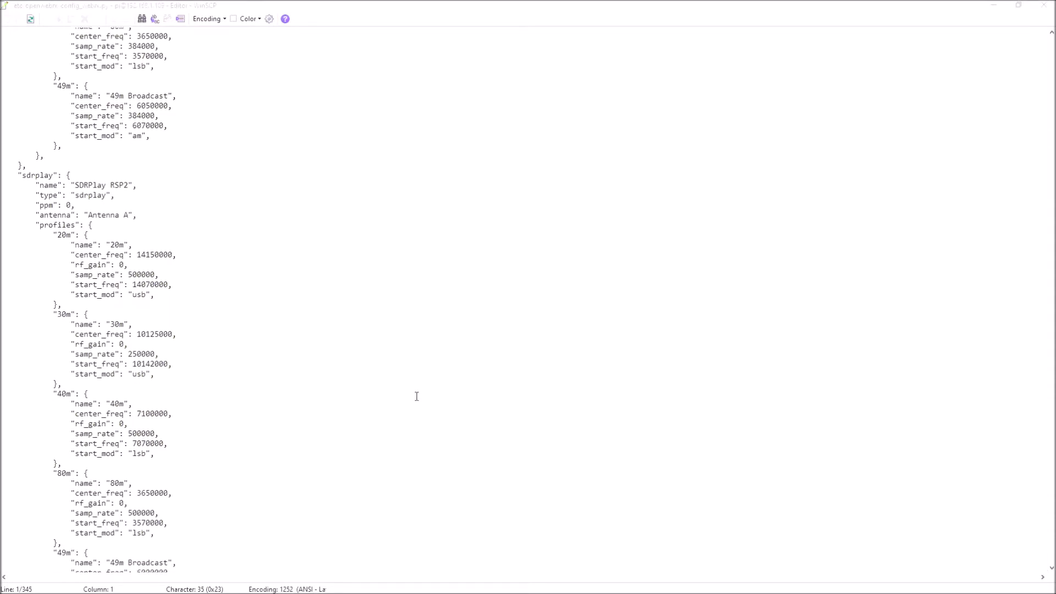
scroll(417, 396, "down", 1)
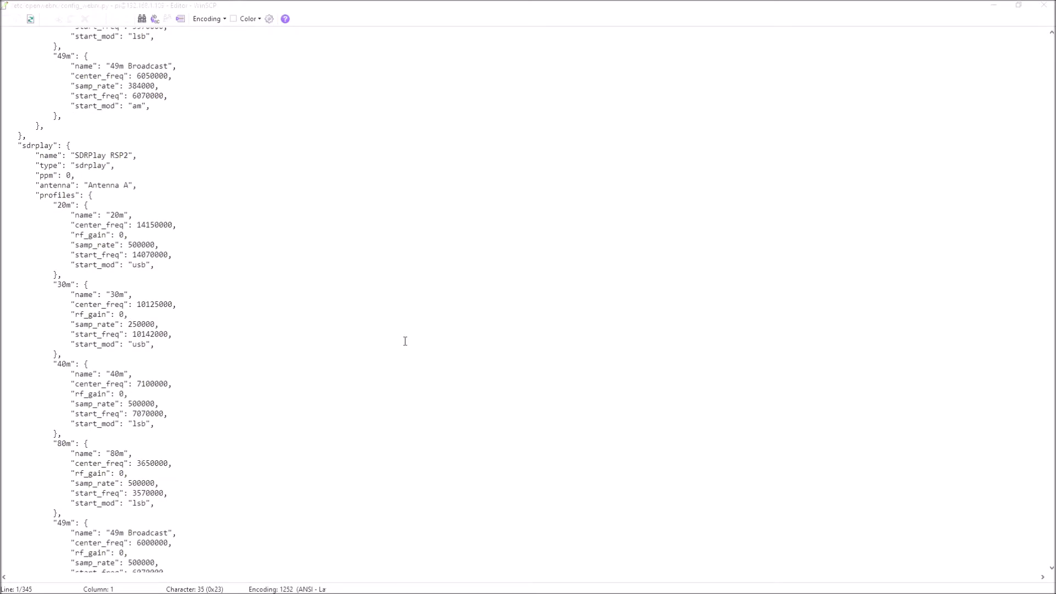
left_click(51, 284)
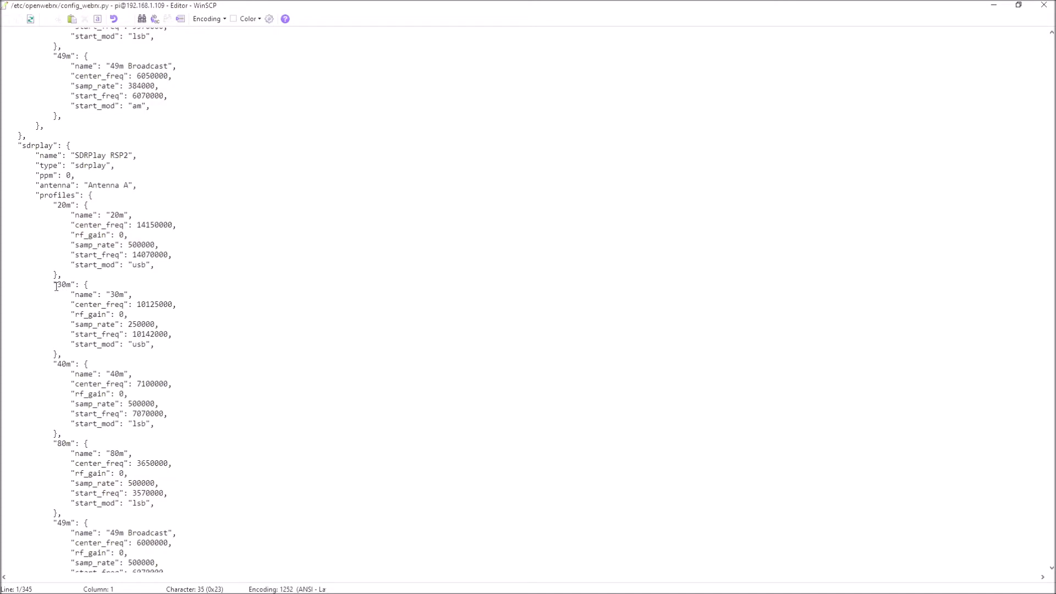
Copy the 30m profile block and paste it on a new line between the 80m and 49m profiles
left_click_drag(54, 284, 159, 352)
right_click(88, 322)
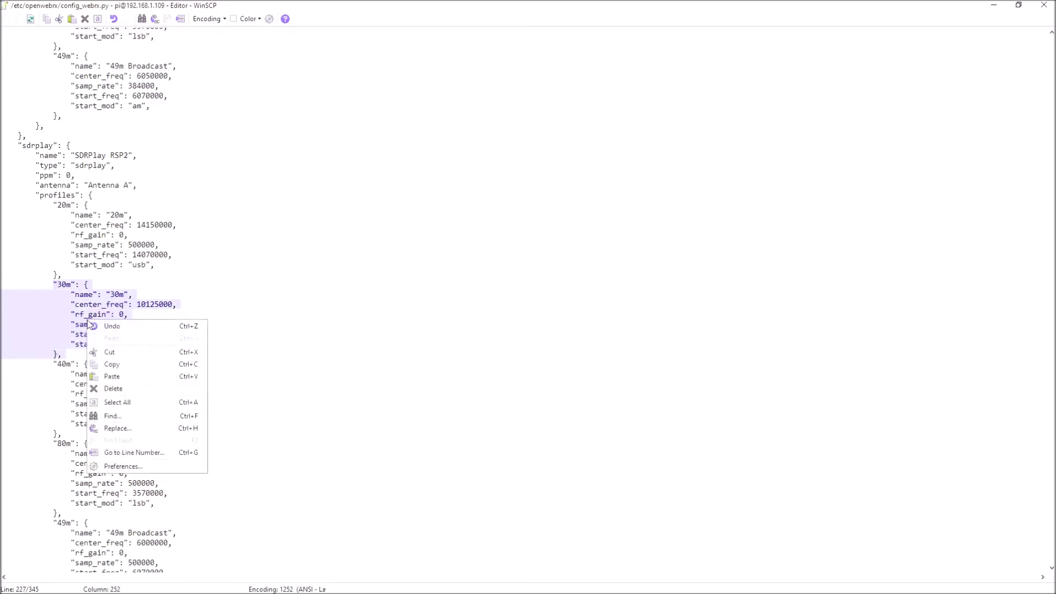
left_click(112, 364)
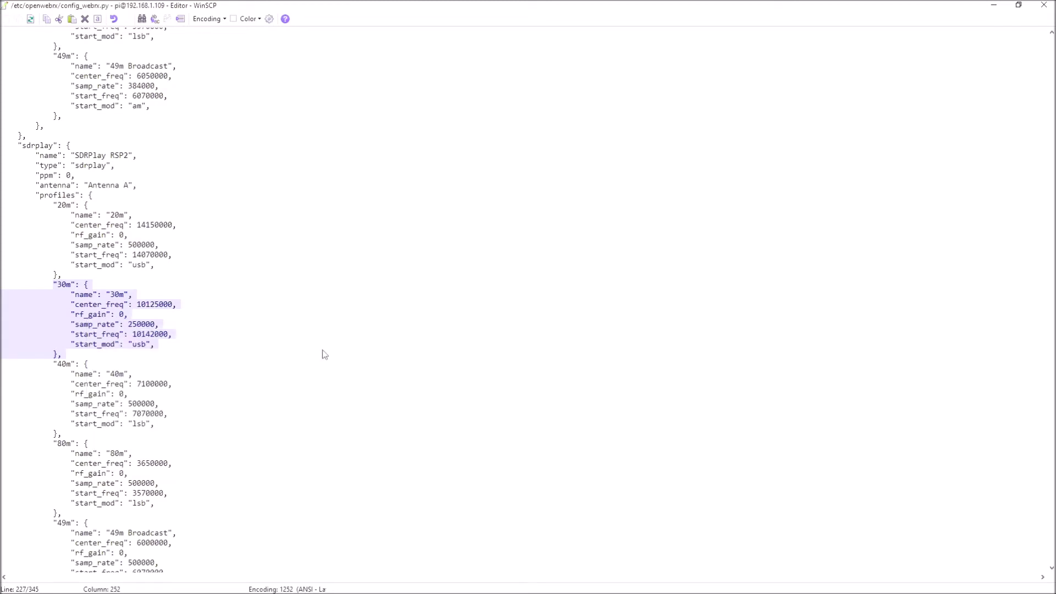
scroll(322, 355, "down", 3)
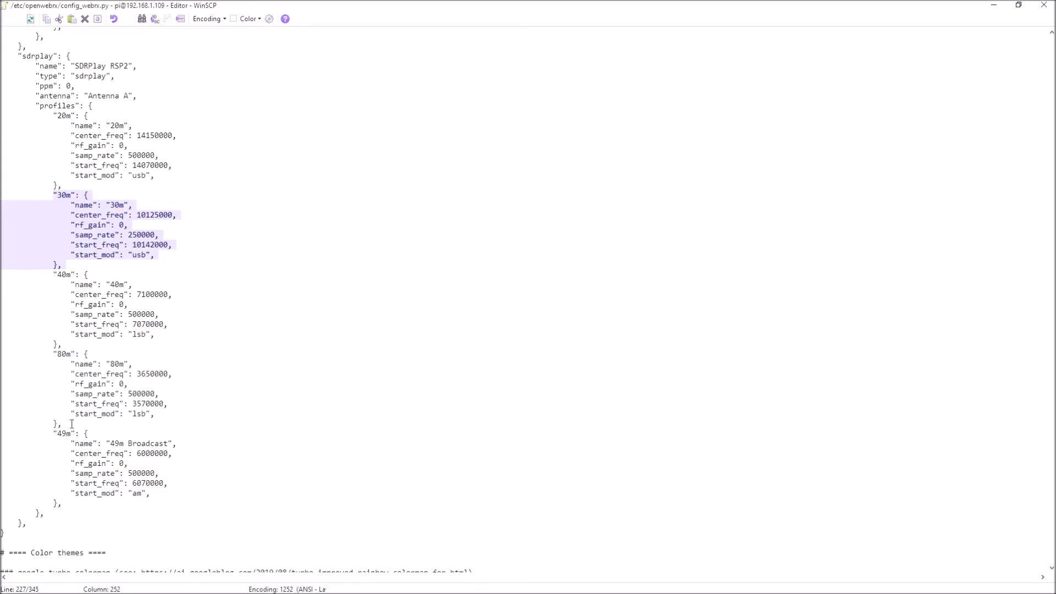
left_click(72, 424)
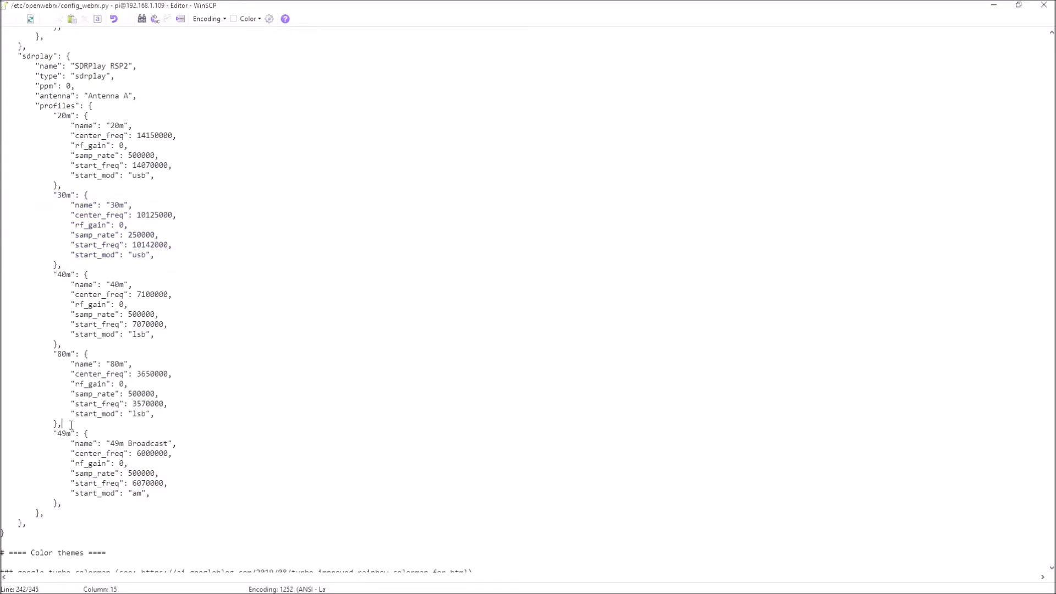
key("Return")
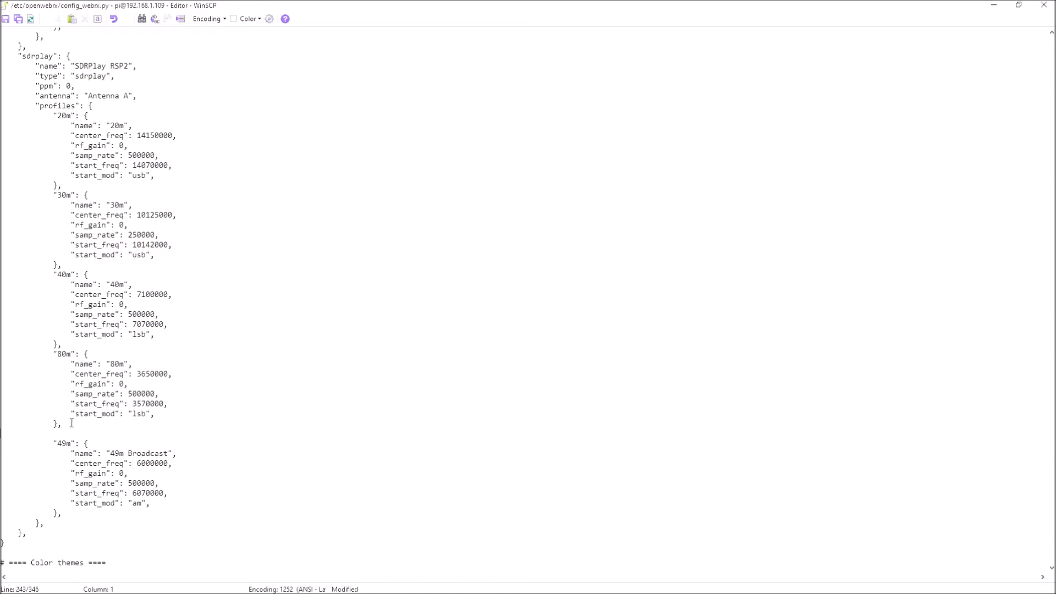
right_click(8, 435)
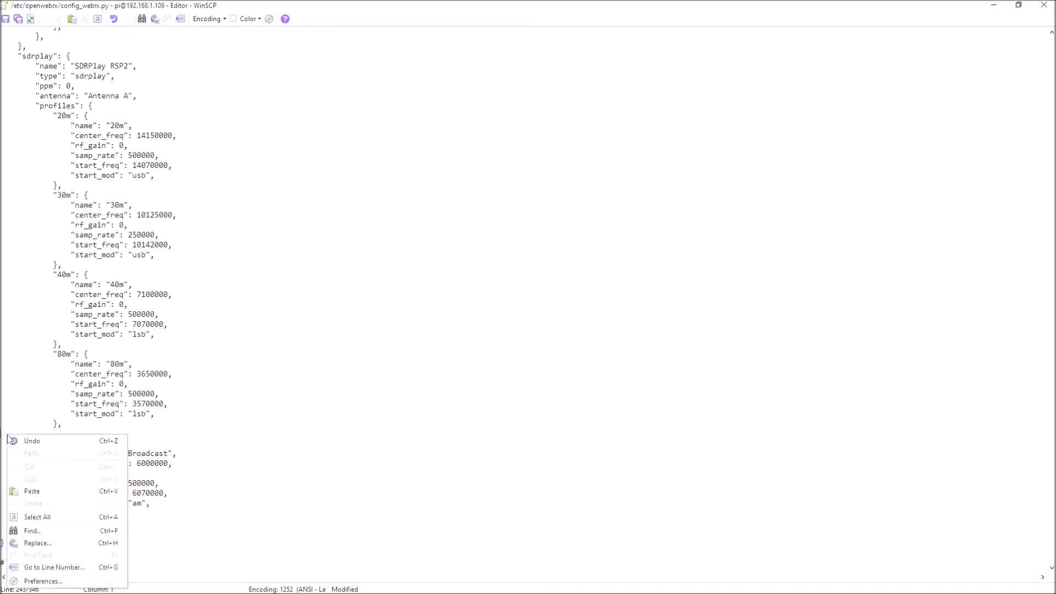
left_click(37, 488)
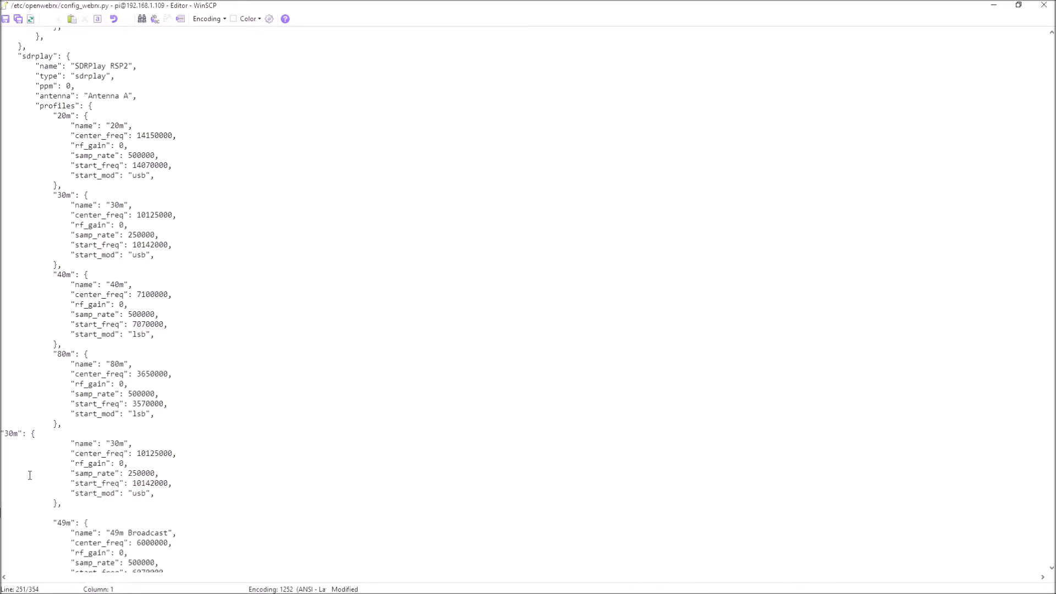
Change the copied block's key and name to 160m and its center_freq to 1900000
left_click(14, 432)
key("BackSpace")
key("BackSpace")
type("160")
left_click(116, 443)
key("BackSpace")
type("16")
left_click(160, 452)
key("BackSpace")
key("BackSpace")
key("BackSpace")
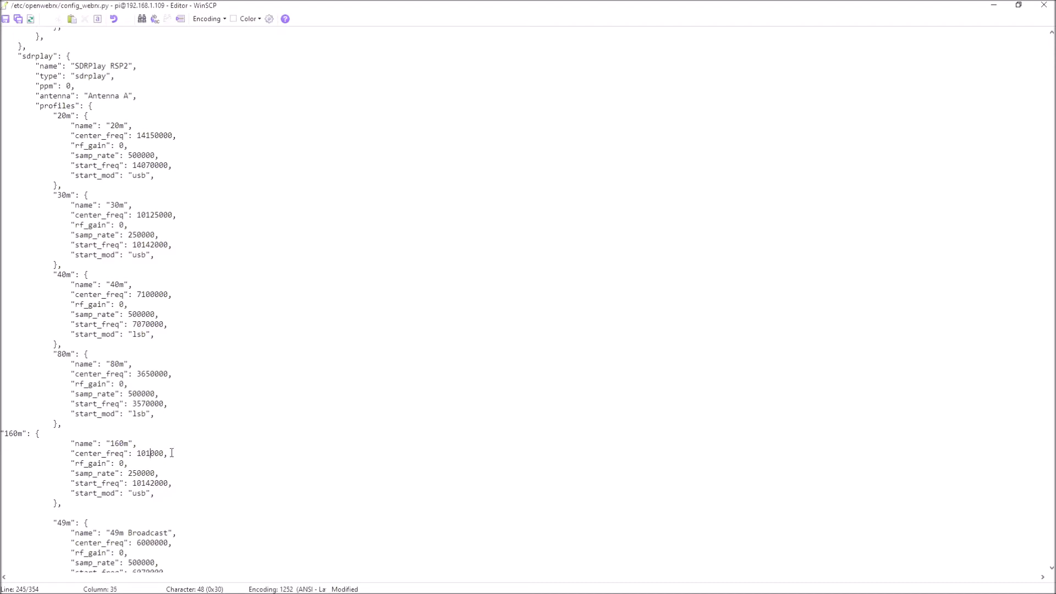
Set the new profile's rf_gain to 20, start_freq to 1950000 and start_mod to lsb
key("BackSpace")
type("900")
left_click(124, 464)
key("BackSpace")
type("20")
key("BackSpace")
type("0")
left_click(137, 494)
key("BackSpace")
type("l")
Save the edited config_webrx.py to the Pi and close the editor
left_click(5, 20)
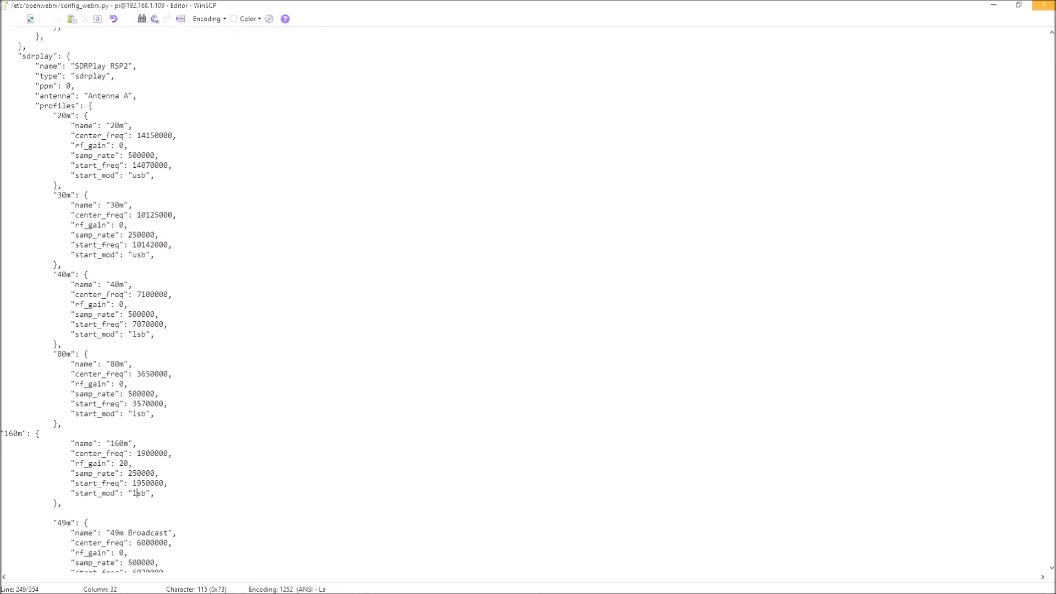
left_click(1048, 6)
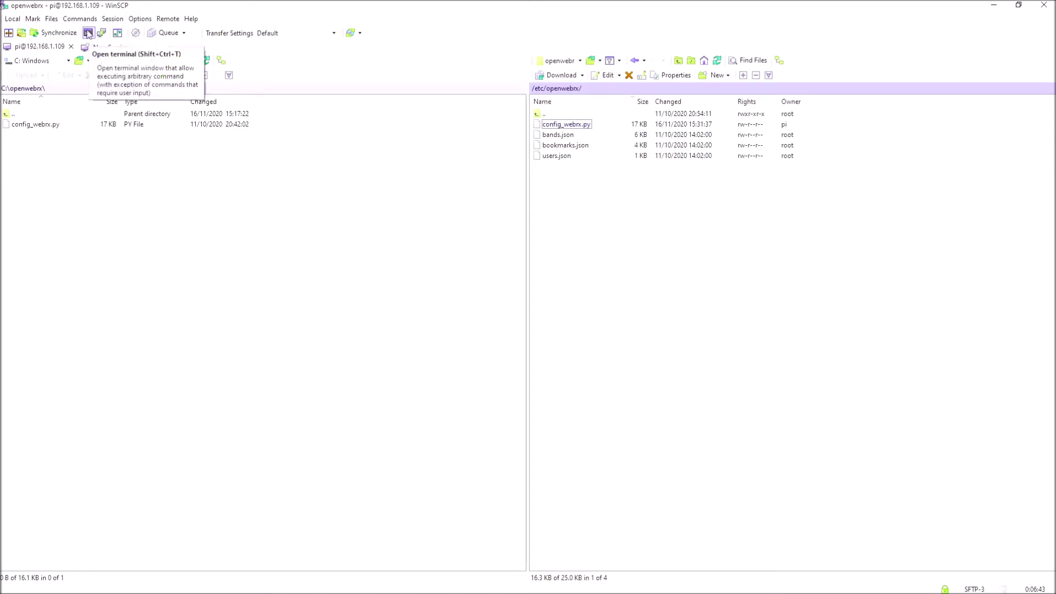
Run sudo reboot on the Pi from WinSCP's console and dismiss the connection-closed error
left_click(88, 33)
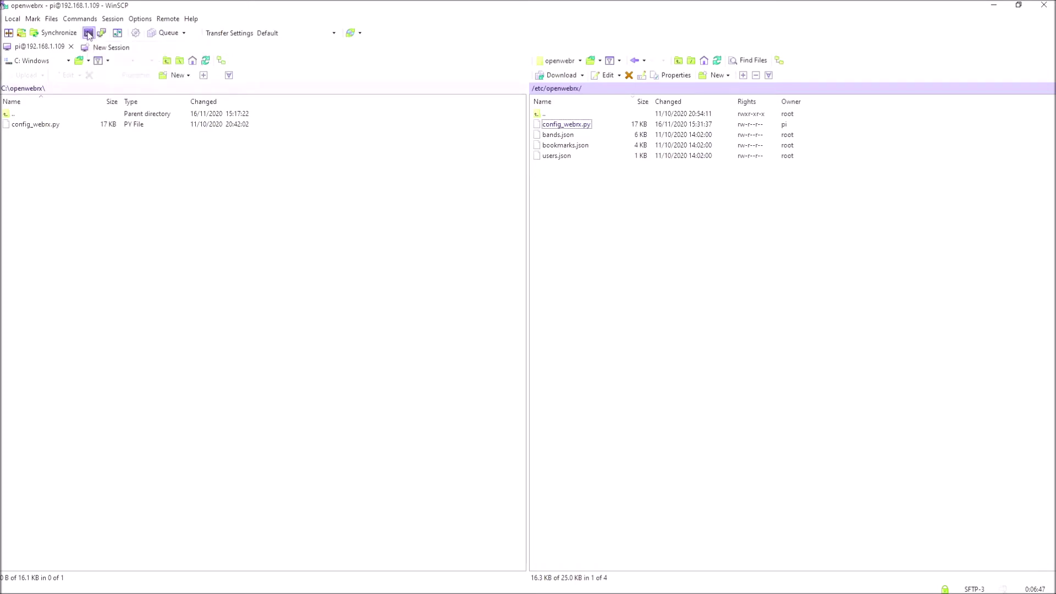
left_click(410, 342)
left_click(542, 343)
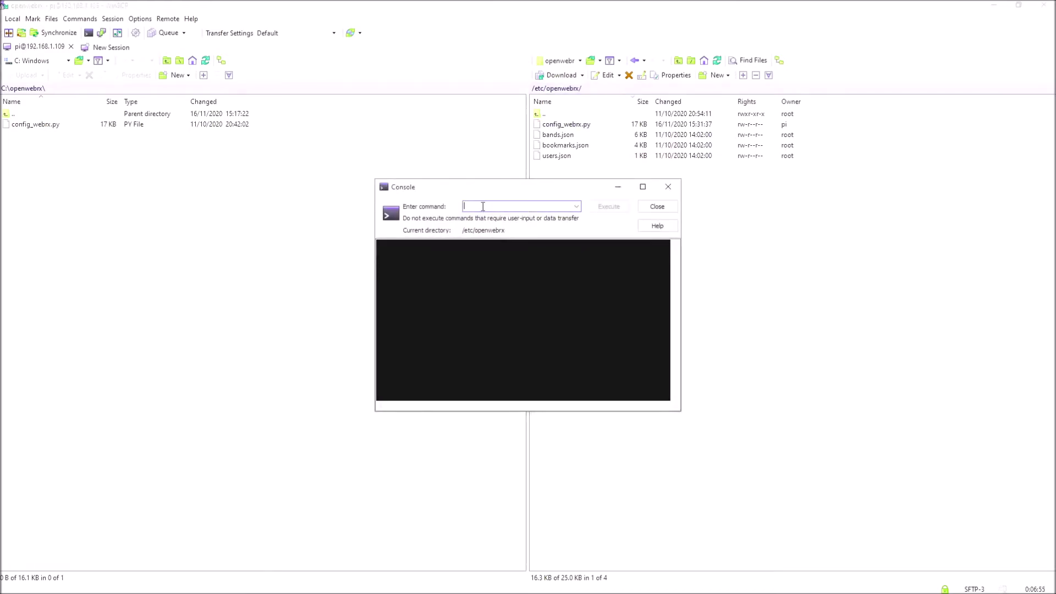
type("sudo reboot")
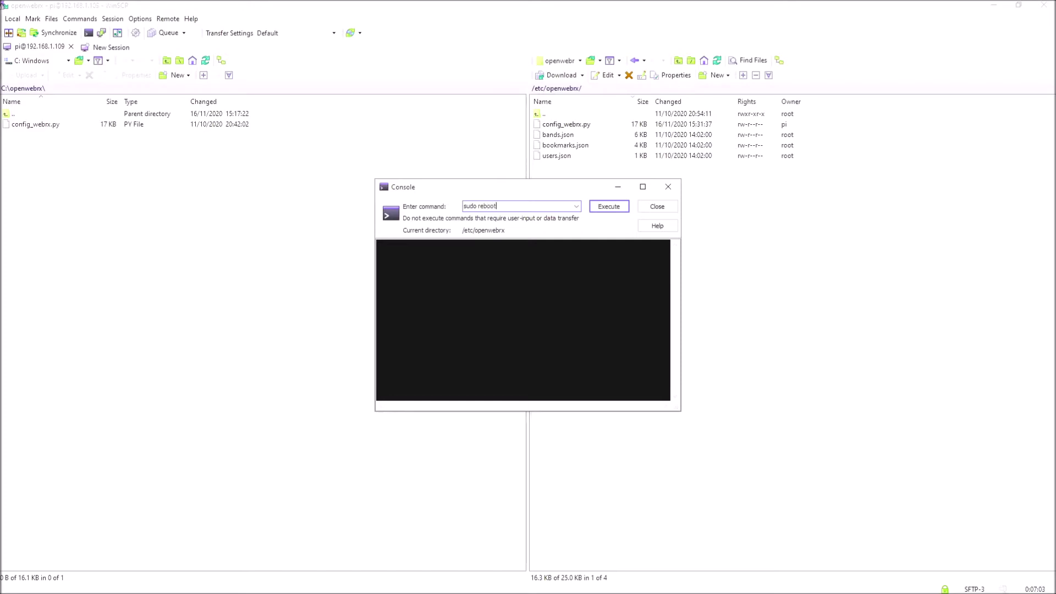
left_click(605, 207)
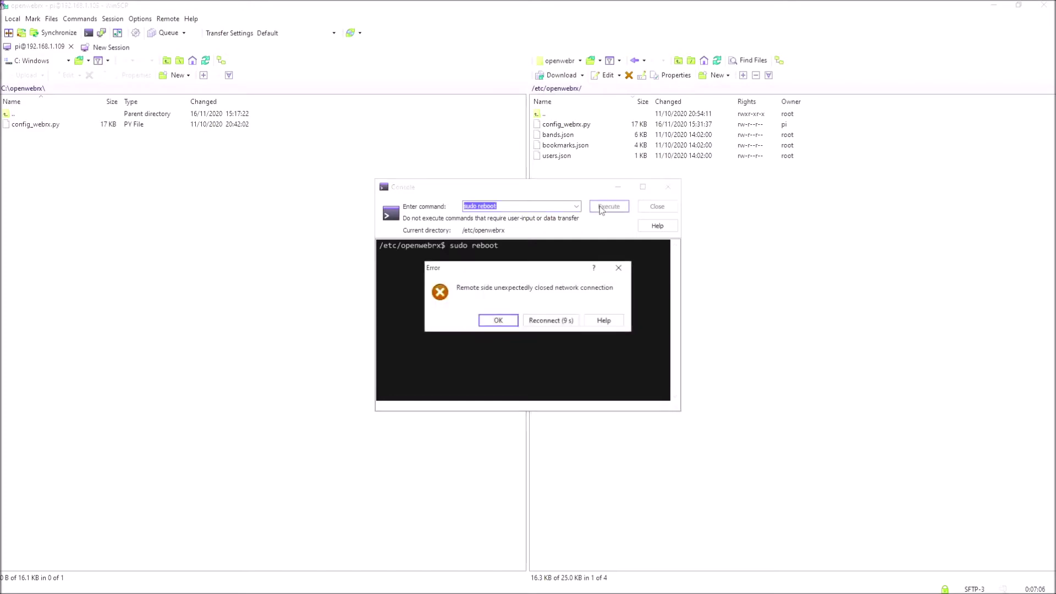
left_click(499, 321)
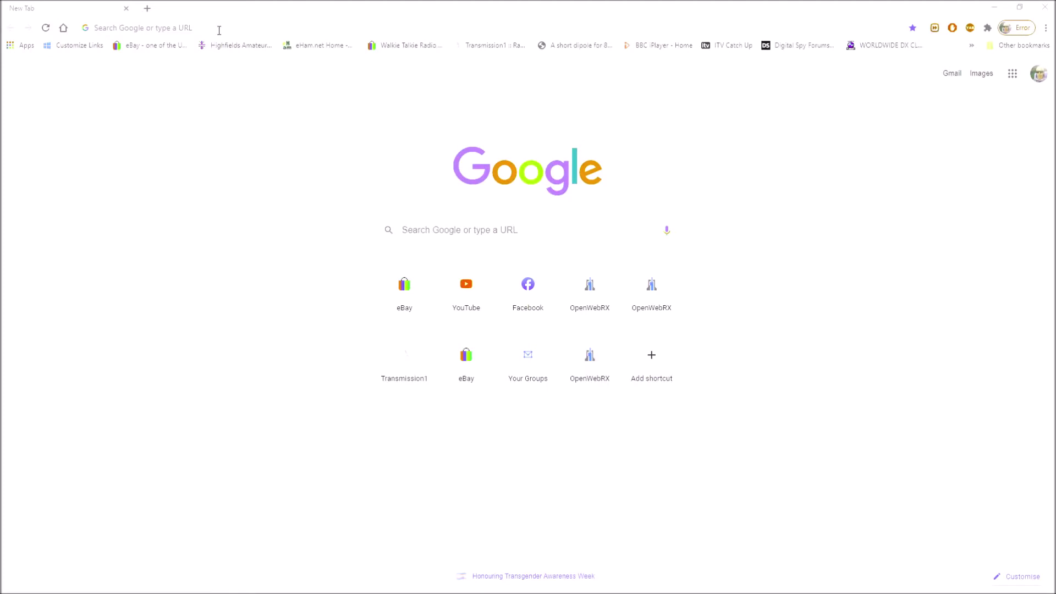
left_click(220, 26)
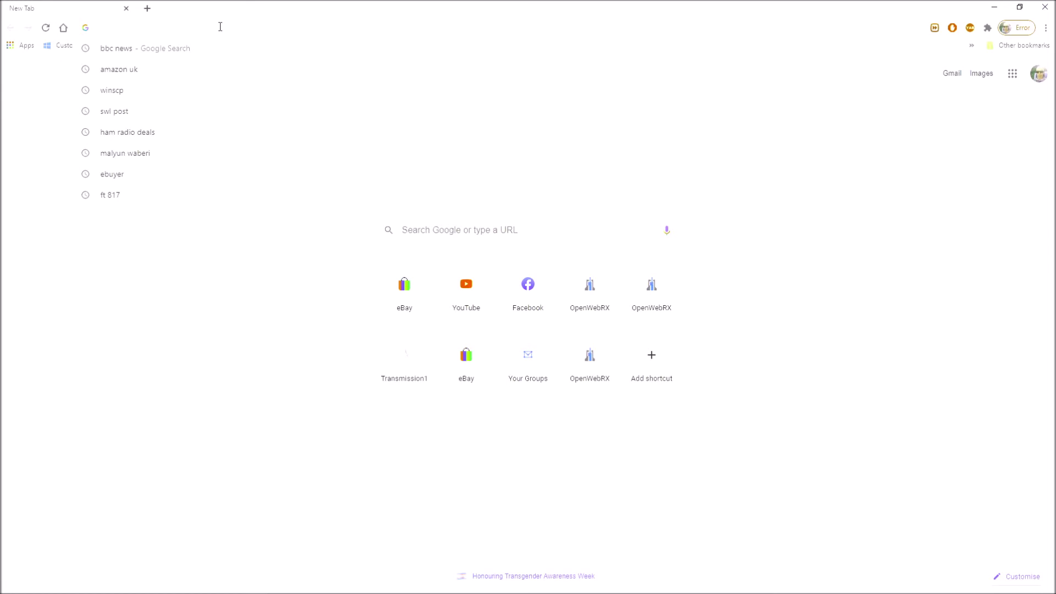
Load the OpenWebRX receiver page at 192.168.1.109 in Chrome
type("192")
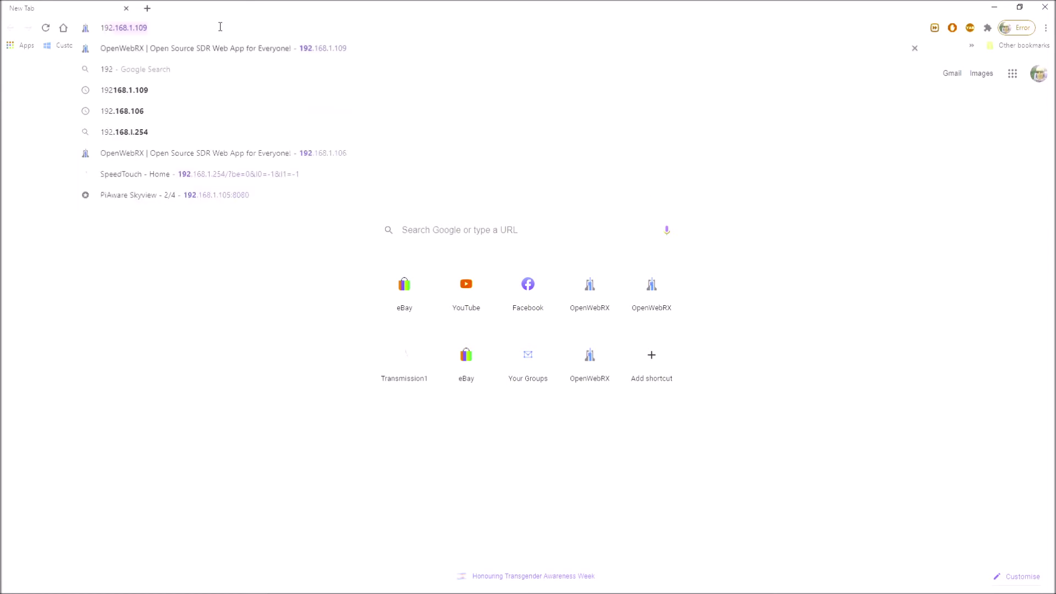
type(".")
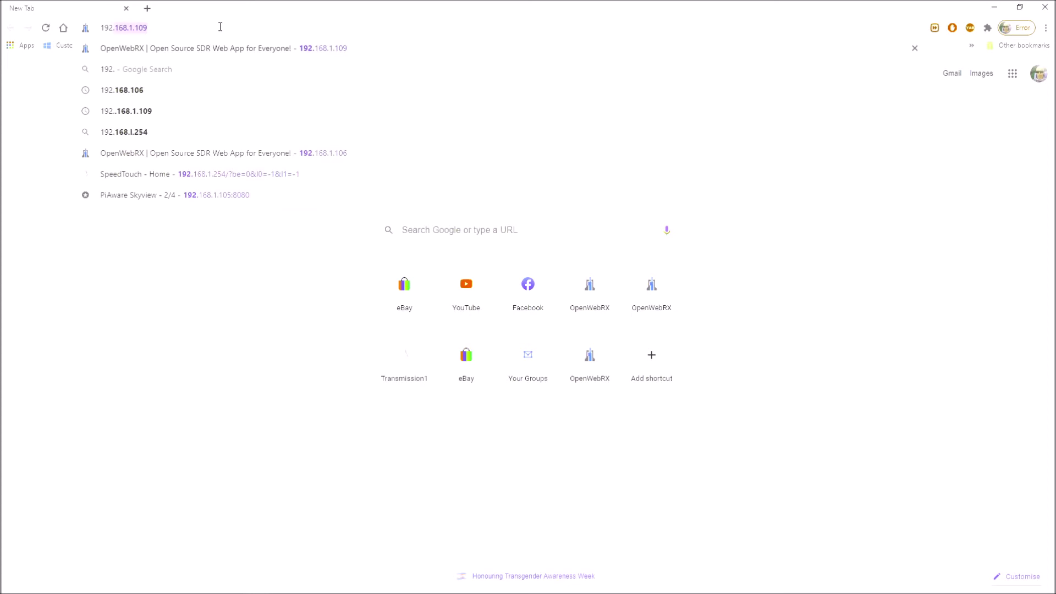
left_click(290, 49)
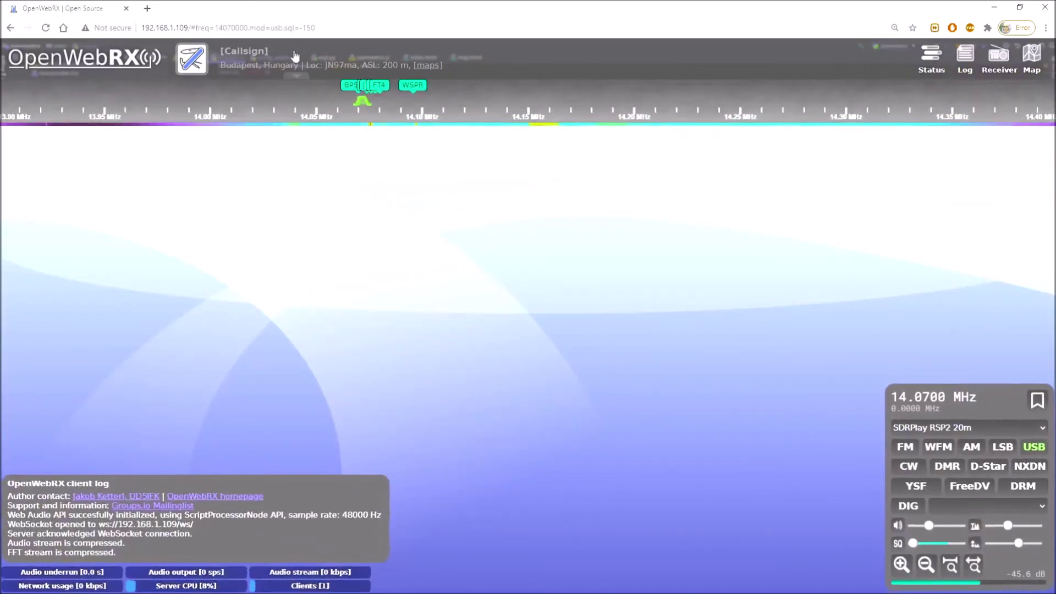
Turn down the audio volume and select the SDRPlay RSP2 160m profile, tuning 1.9500 MHz LSB
left_click_drag(928, 529, 913, 528)
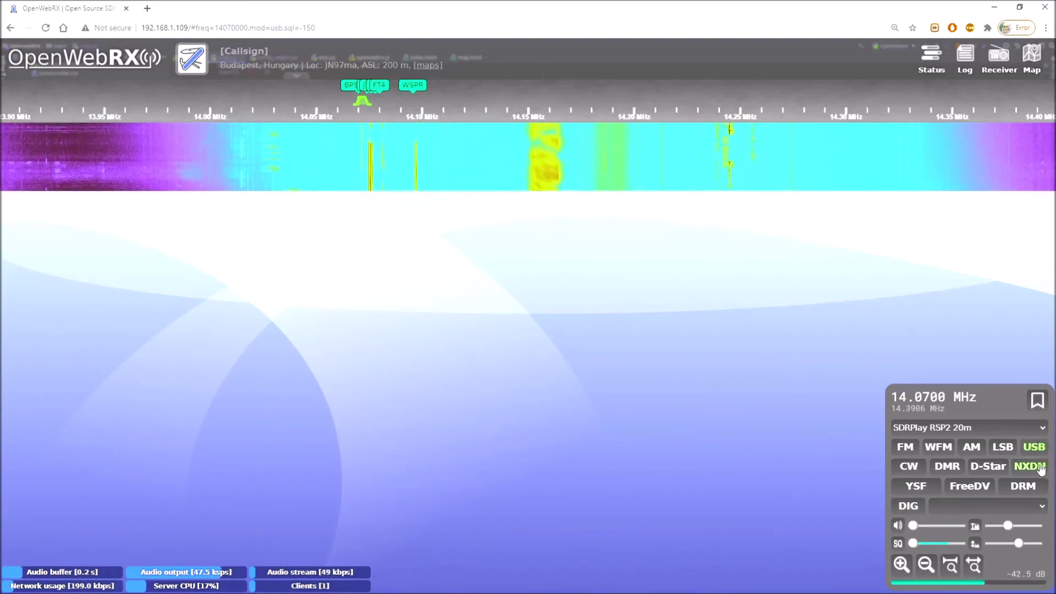
left_click(1042, 429)
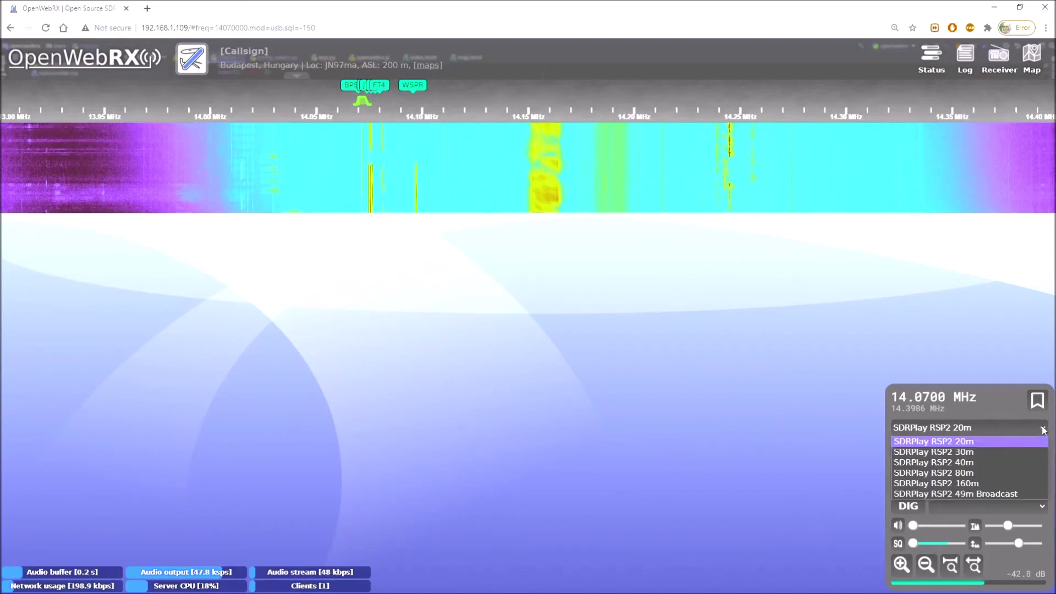
left_click(1015, 484)
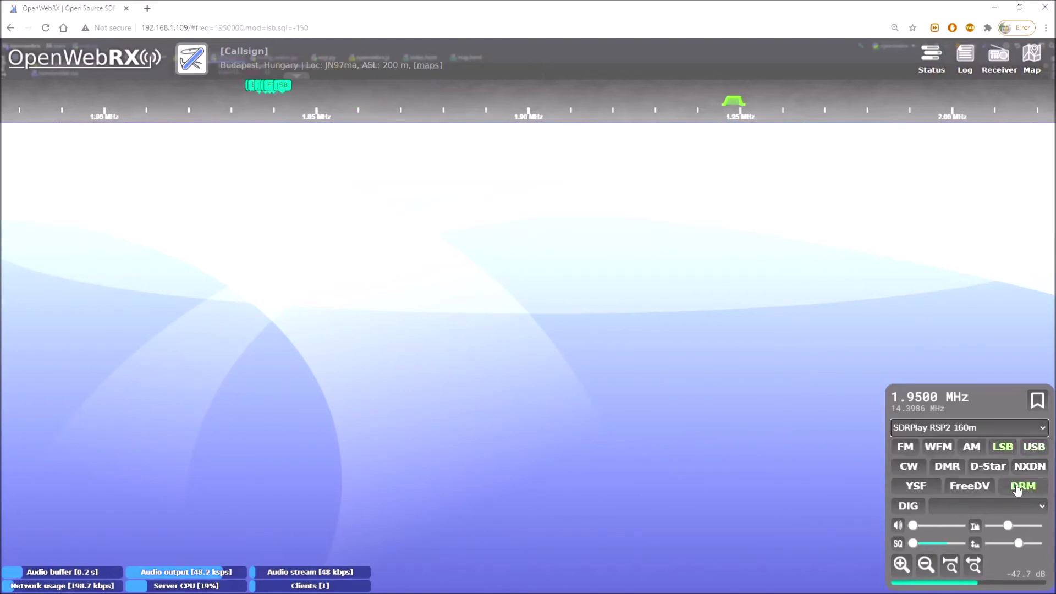